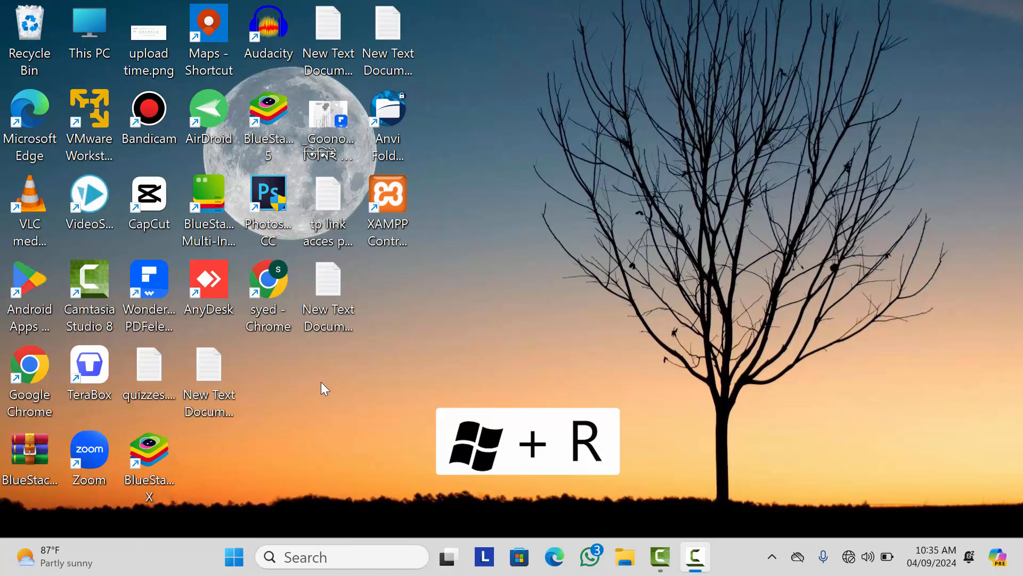
Step: Replace the previous Run entry with regedit and launch Registry Editor
{"action": "key", "text": "super+r"}
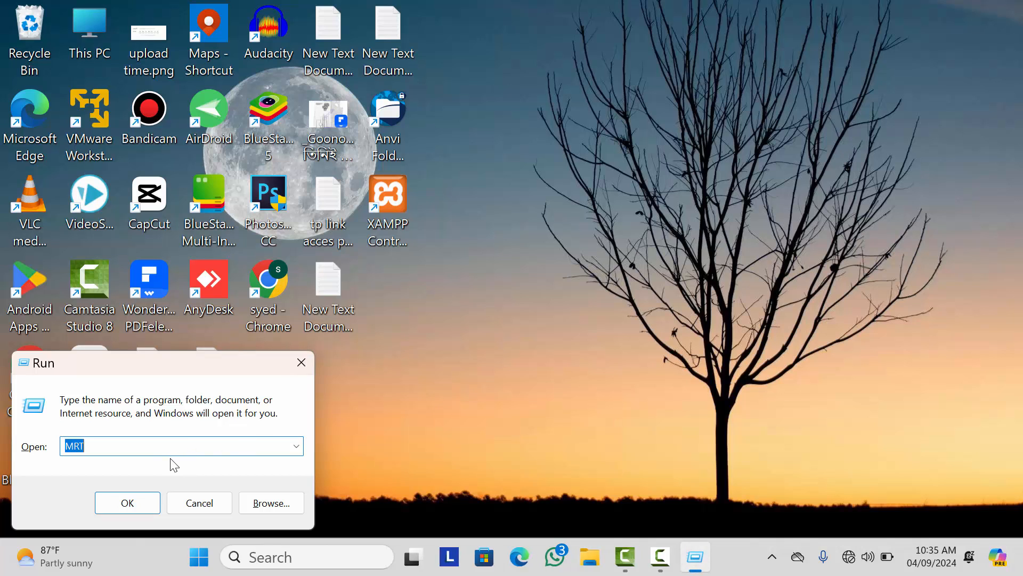
{"action": "key", "text": "BackSpace"}
{"action": "type", "text": "re"}
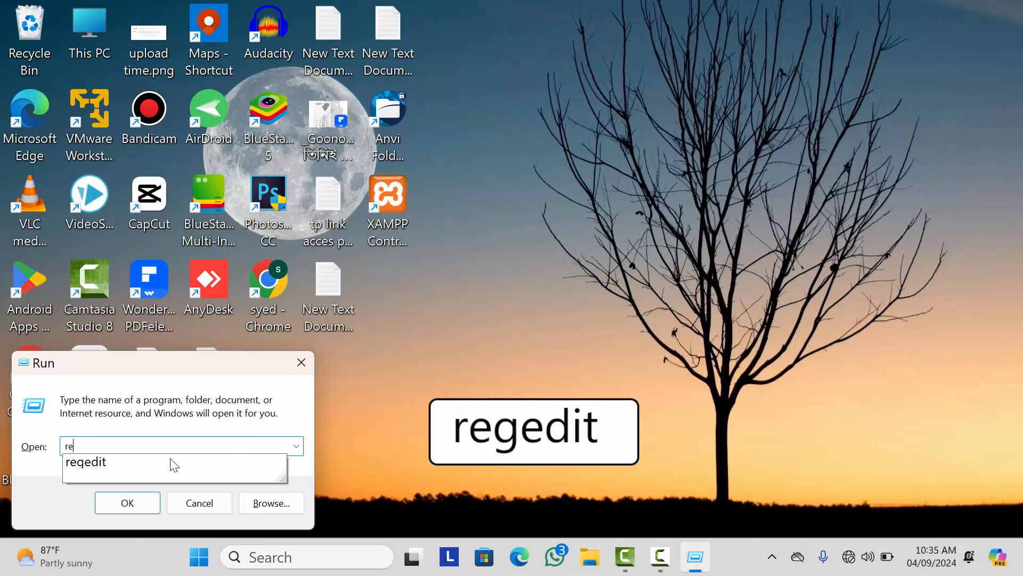
{"action": "type", "text": "gedit"}
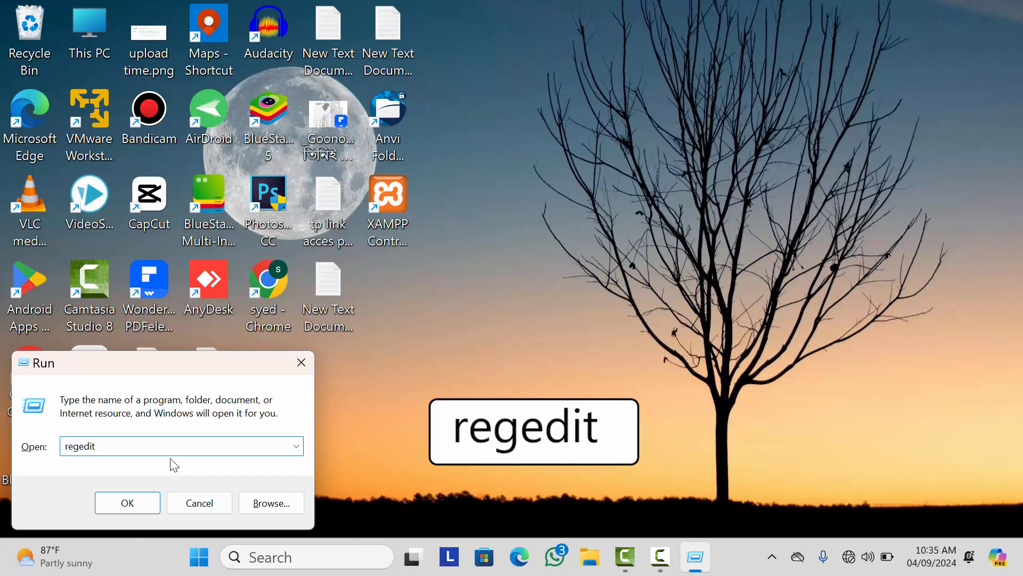
{"action": "left_click", "coordinate": [139, 509]}
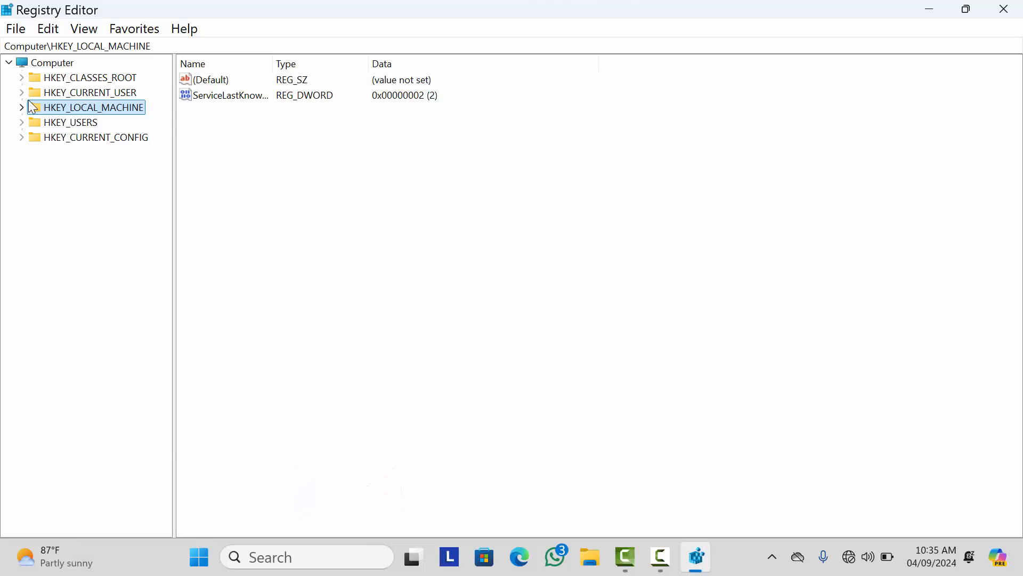
Step: Expand HKEY_LOCAL_MACHINE > SOFTWARE > Microsoft in the registry tree
{"action": "left_click", "coordinate": [32, 77]}
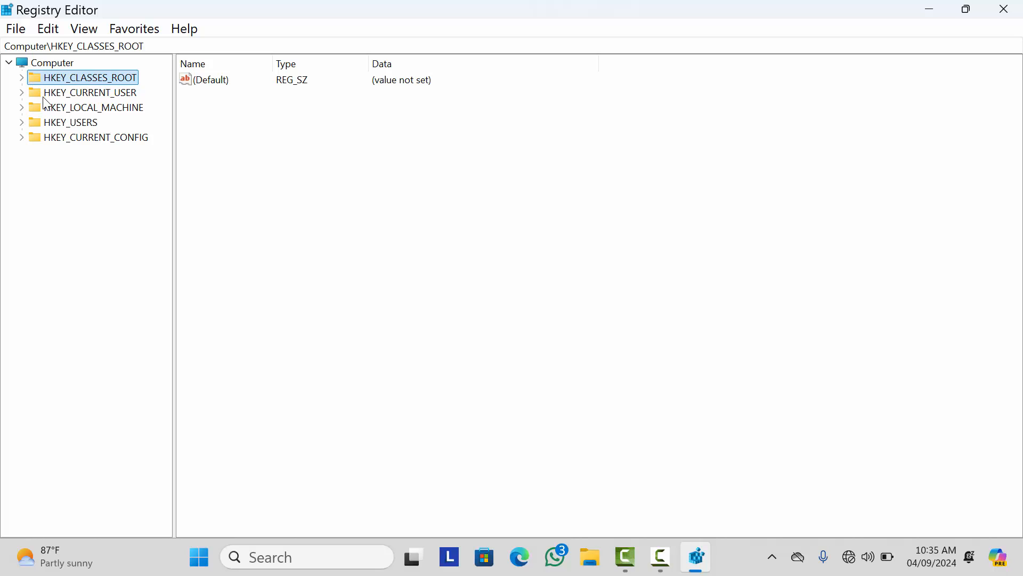
{"action": "left_click", "coordinate": [64, 106]}
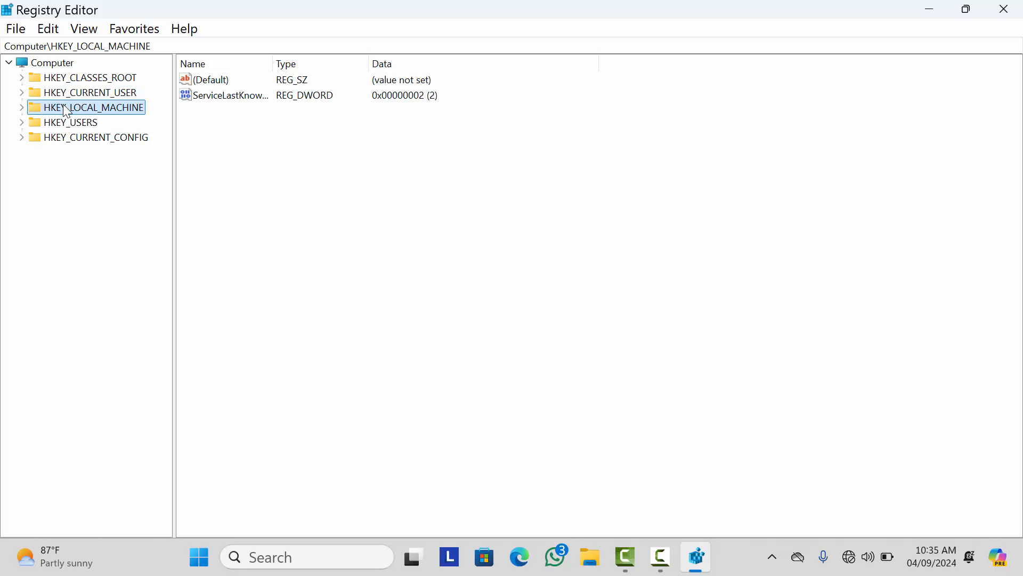
{"action": "left_click", "coordinate": [22, 108]}
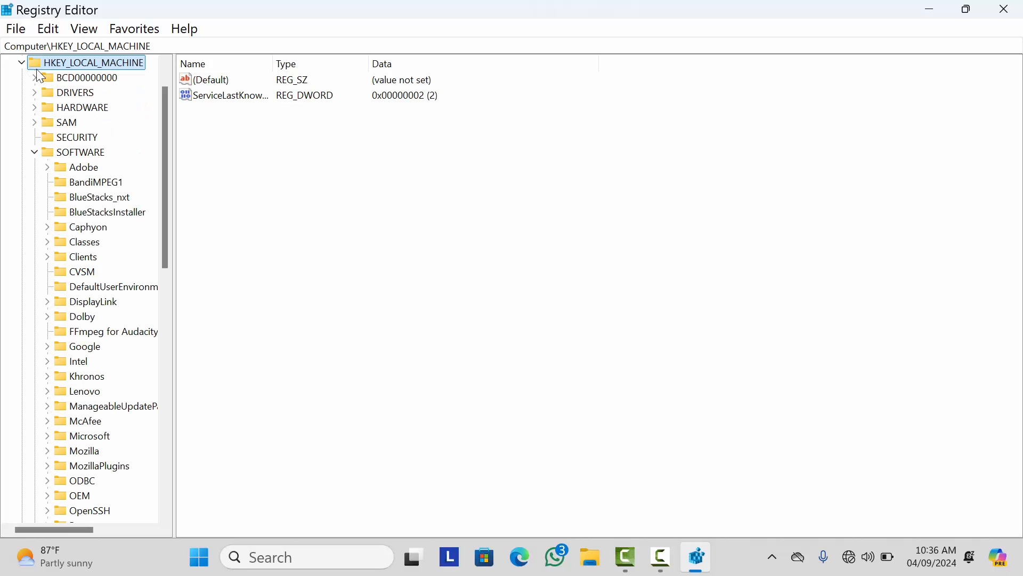
{"action": "left_click", "coordinate": [34, 196]}
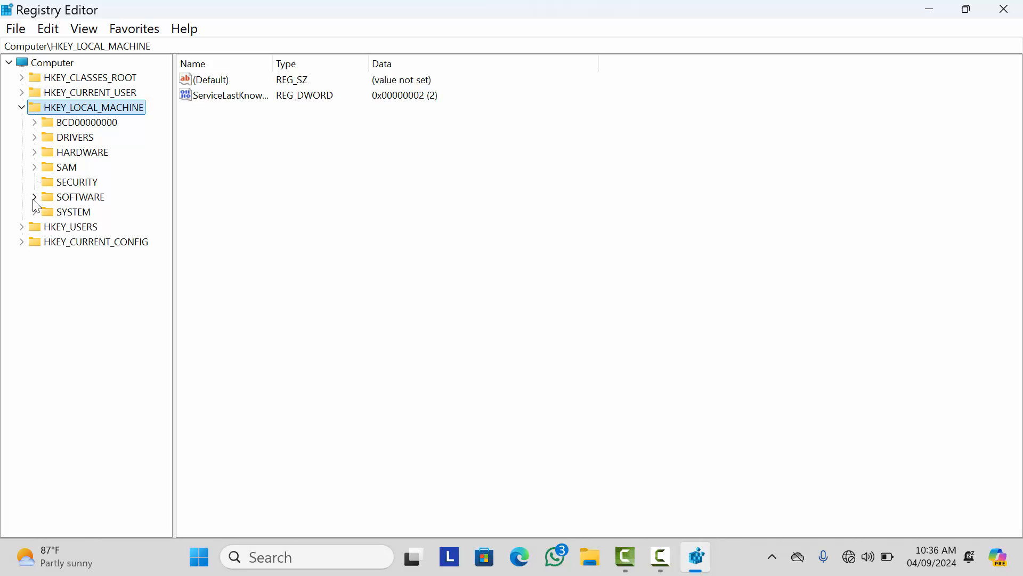
{"action": "left_click", "coordinate": [35, 198]}
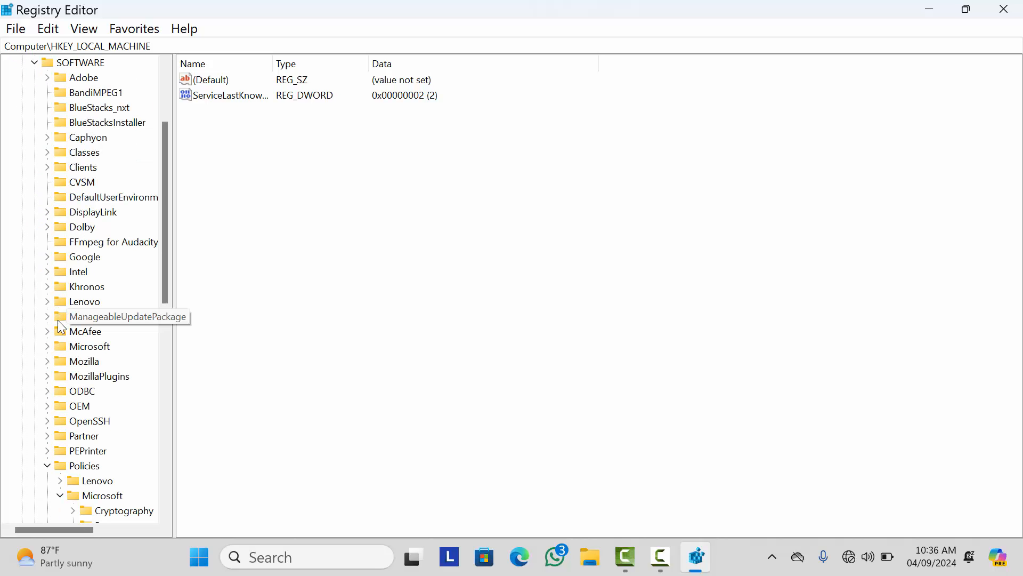
{"action": "left_click", "coordinate": [48, 346]}
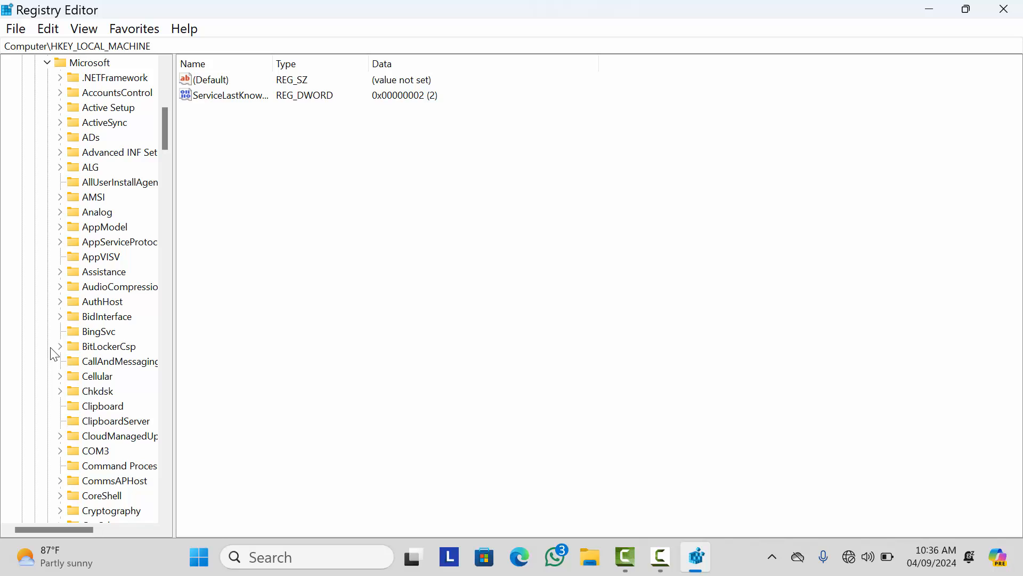
{"action": "scroll", "coordinate": [64, 373], "scroll_direction": "down", "scroll_amount": 20}
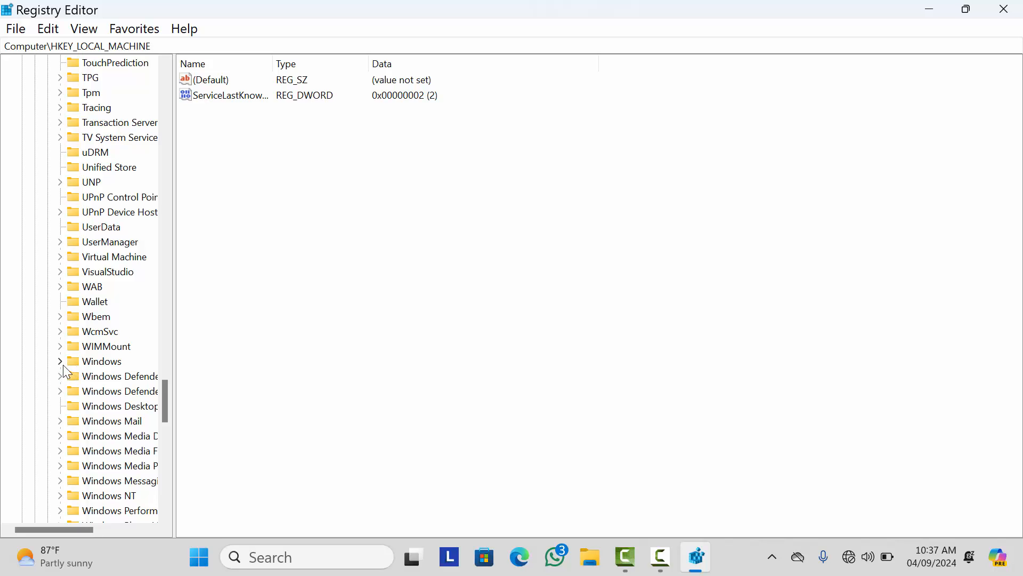
Step: Expand Windows > CurrentVersion and select the Explorer key to view its values
{"action": "left_click", "coordinate": [62, 363]}
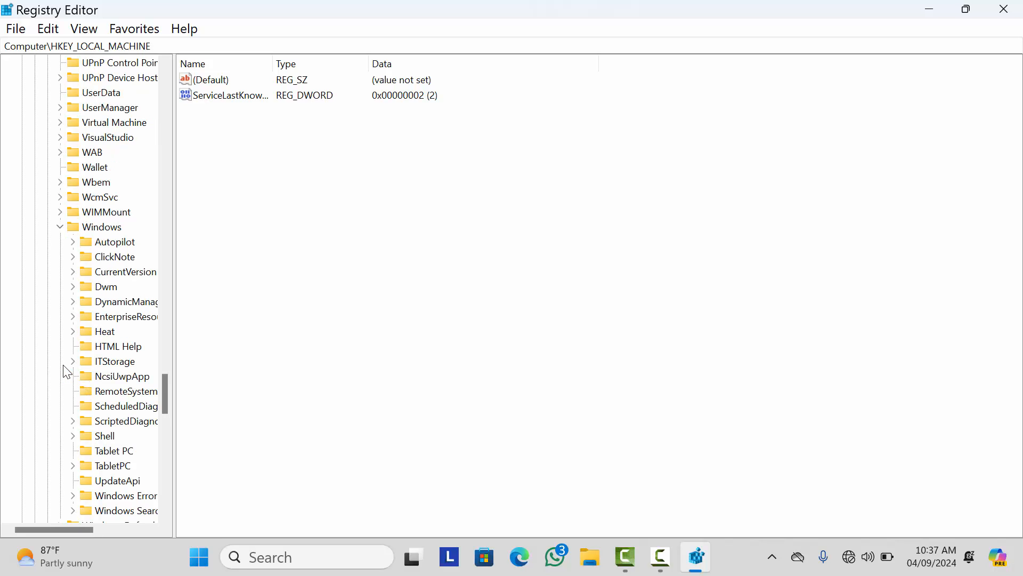
{"action": "left_click", "coordinate": [120, 276]}
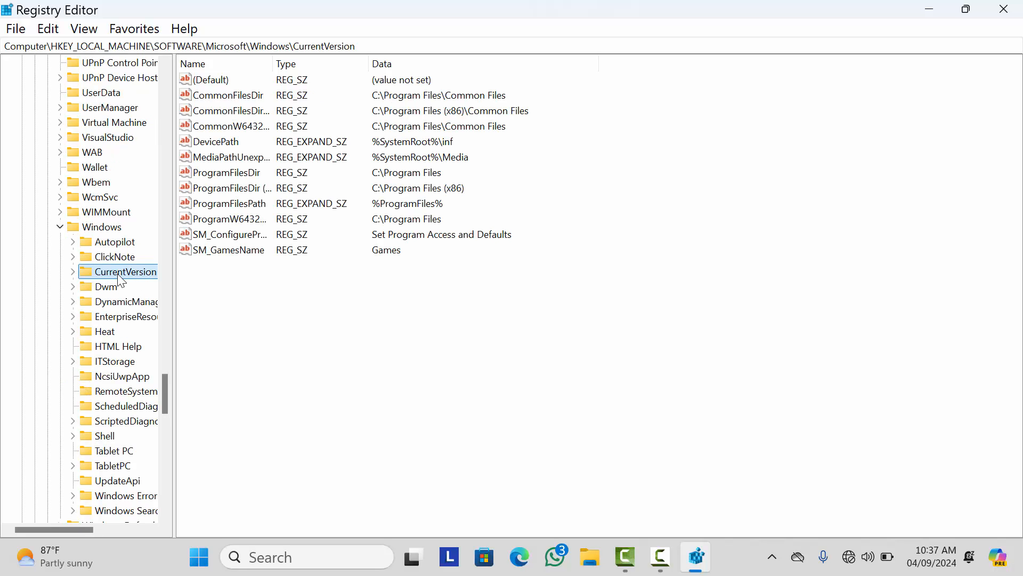
{"action": "left_click", "coordinate": [74, 273]}
{"action": "scroll", "coordinate": [95, 317], "scroll_direction": "down", "scroll_amount": 11}
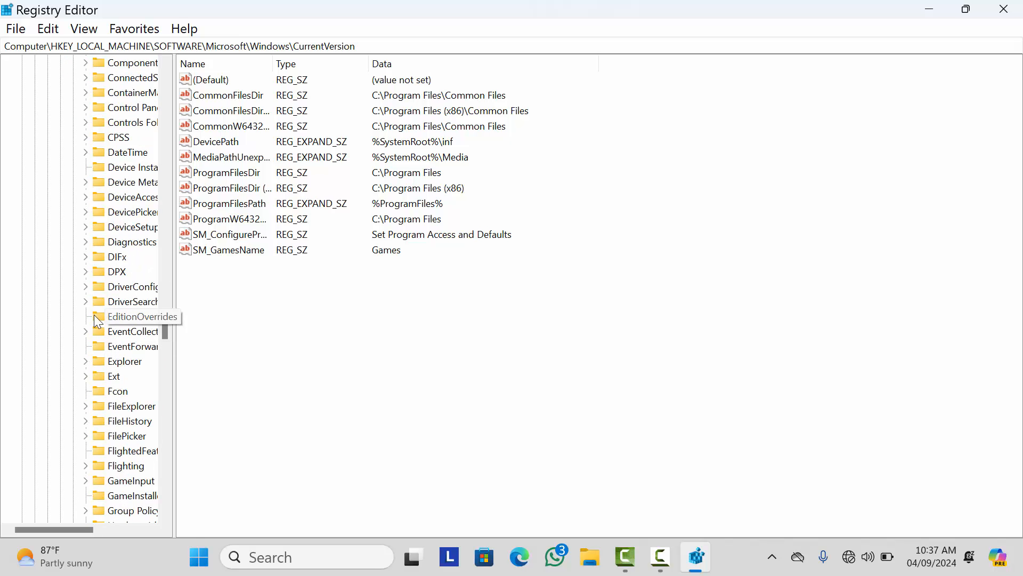
{"action": "scroll", "coordinate": [94, 317], "scroll_direction": "down", "scroll_amount": 4}
{"action": "left_click", "coordinate": [126, 198]}
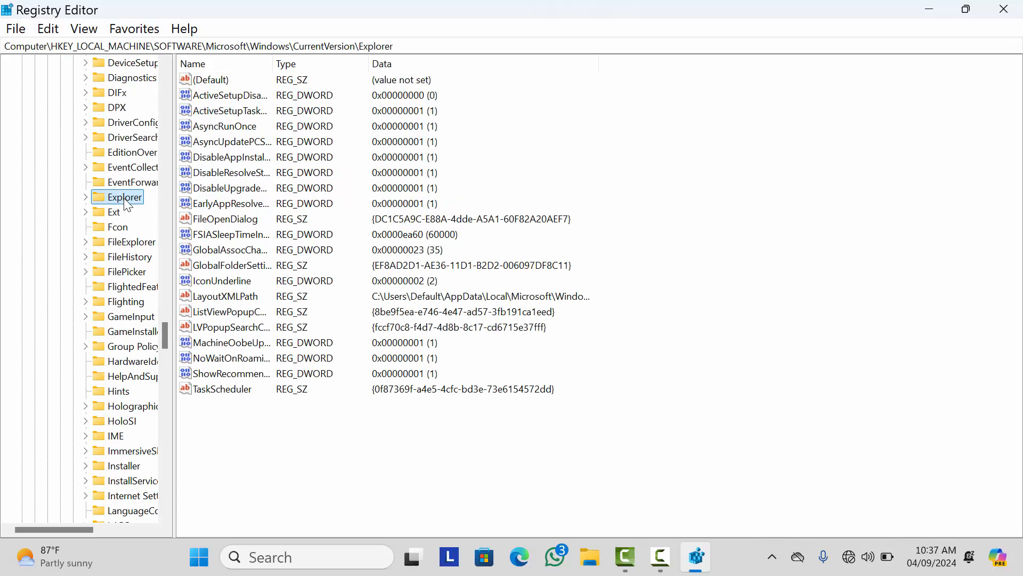
Step: Create a new subkey named 'Shell Icons' under the Explorer key
{"action": "right_click", "coordinate": [128, 198]}
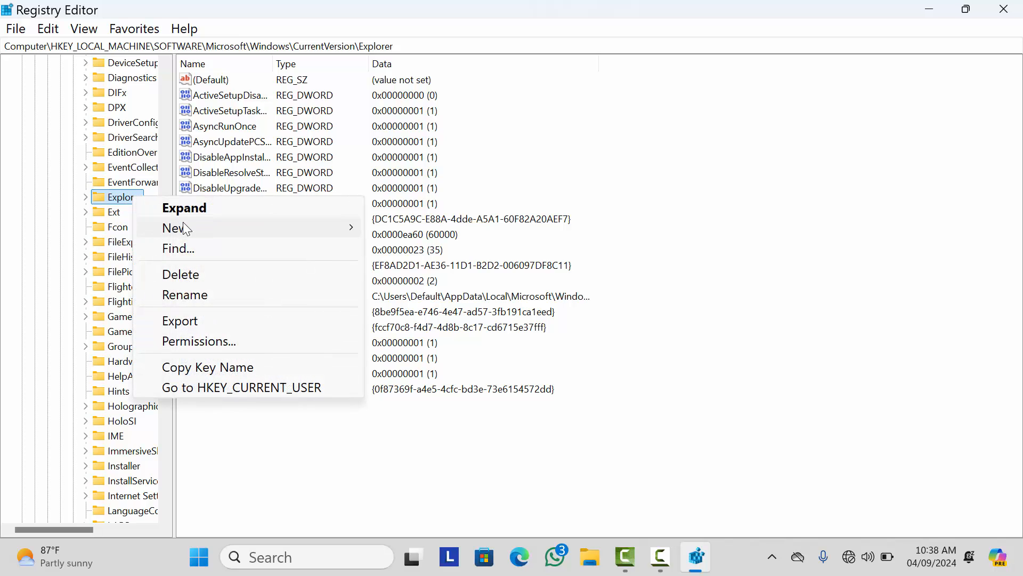
{"action": "mouse_move", "coordinate": [187, 229]}
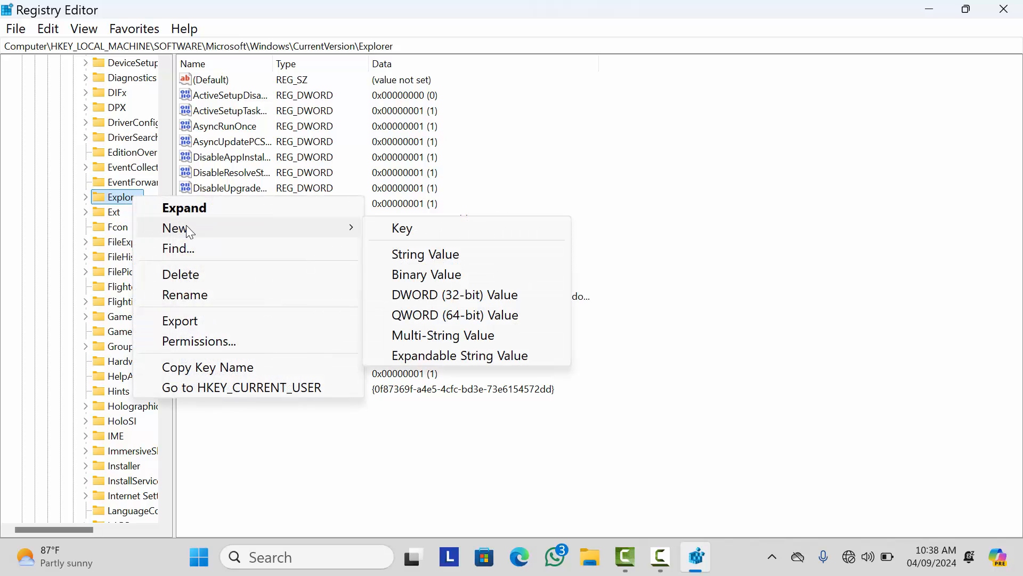
{"action": "left_click", "coordinate": [429, 233]}
{"action": "key", "text": "BackSpace"}
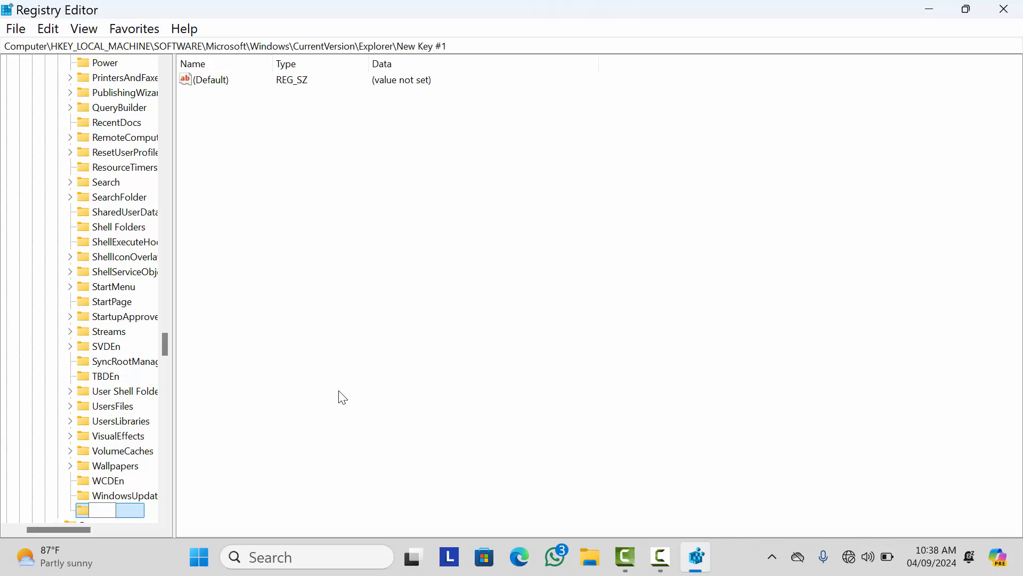
{"action": "type", "text": "Shell Icons"}
{"action": "left_click", "coordinate": [320, 462]}
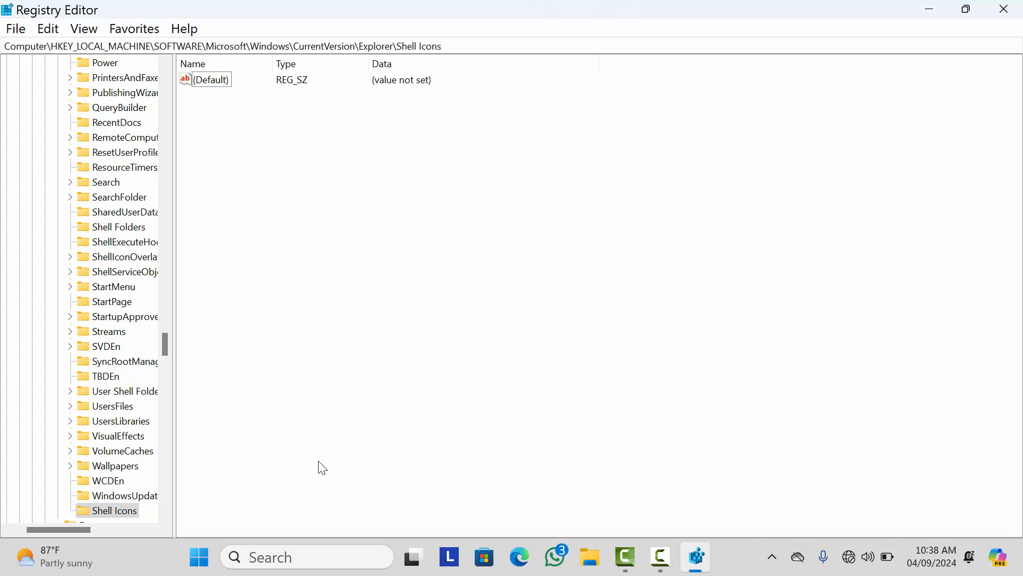
Step: Add a new string value named 29 to the Shell Icons key
{"action": "right_click", "coordinate": [269, 133]}
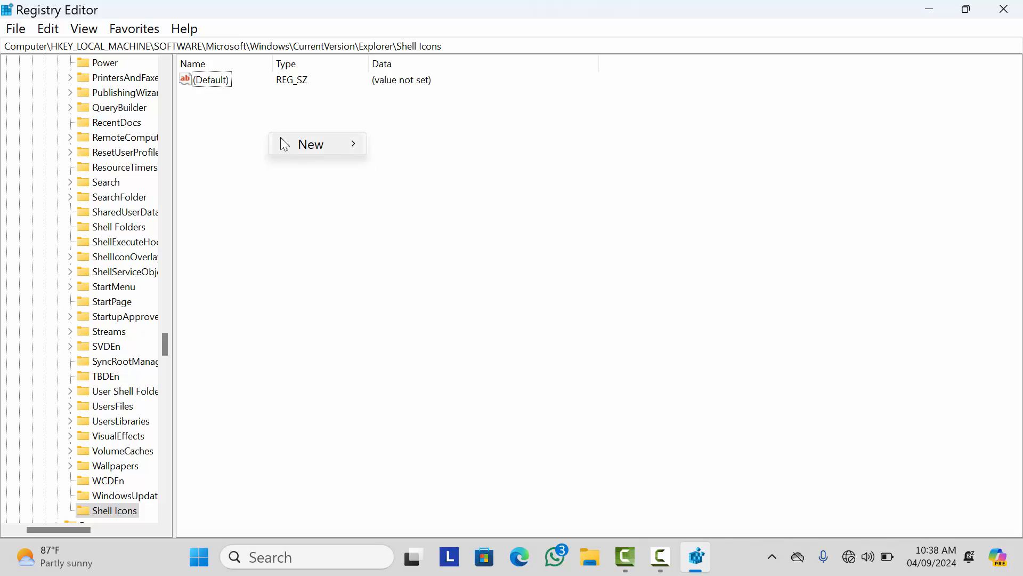
{"action": "mouse_move", "coordinate": [297, 143]}
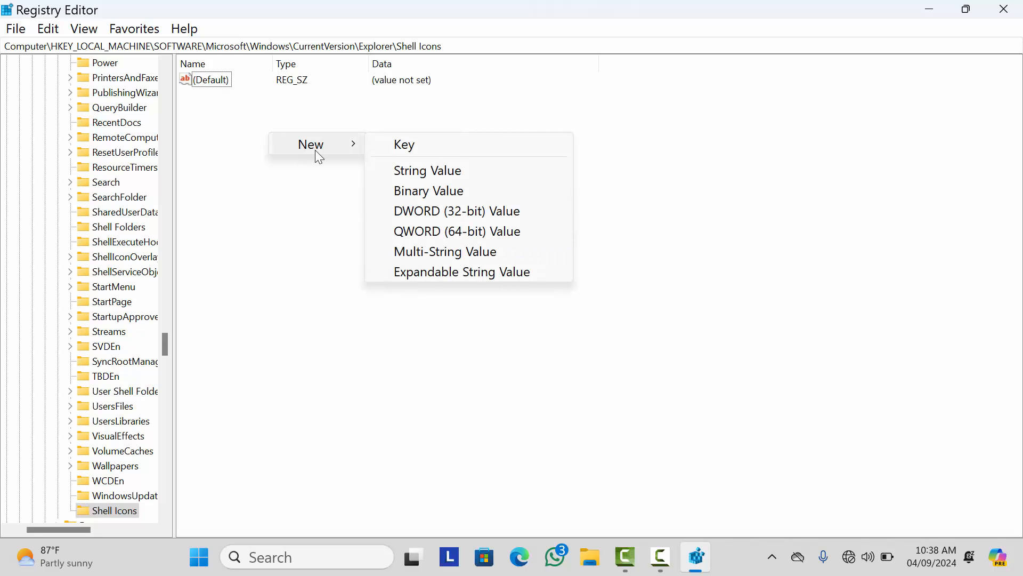
{"action": "left_click", "coordinate": [430, 174]}
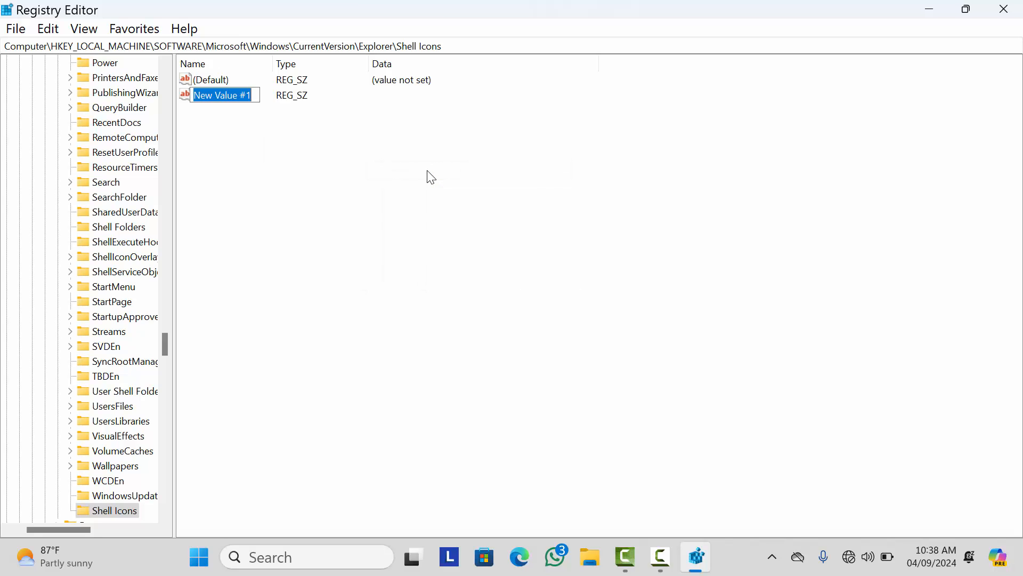
{"action": "key", "text": "BackSpace"}
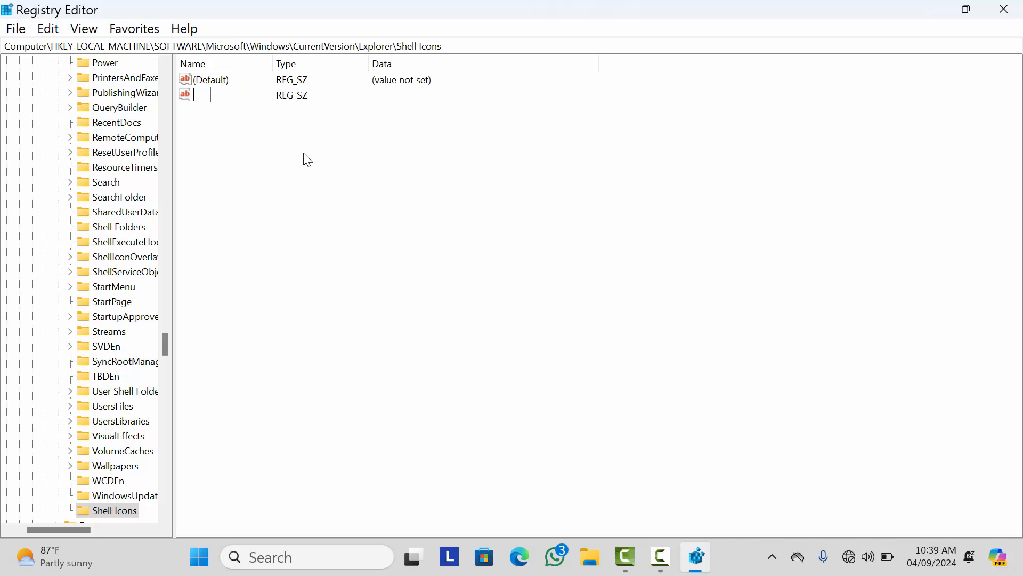
{"action": "type", "text": "29"}
{"action": "key", "text": "Return"}
Step: Set value 29's data to %windir%\system32\shell32.dll,-50
{"action": "double_click", "coordinate": [197, 95]}
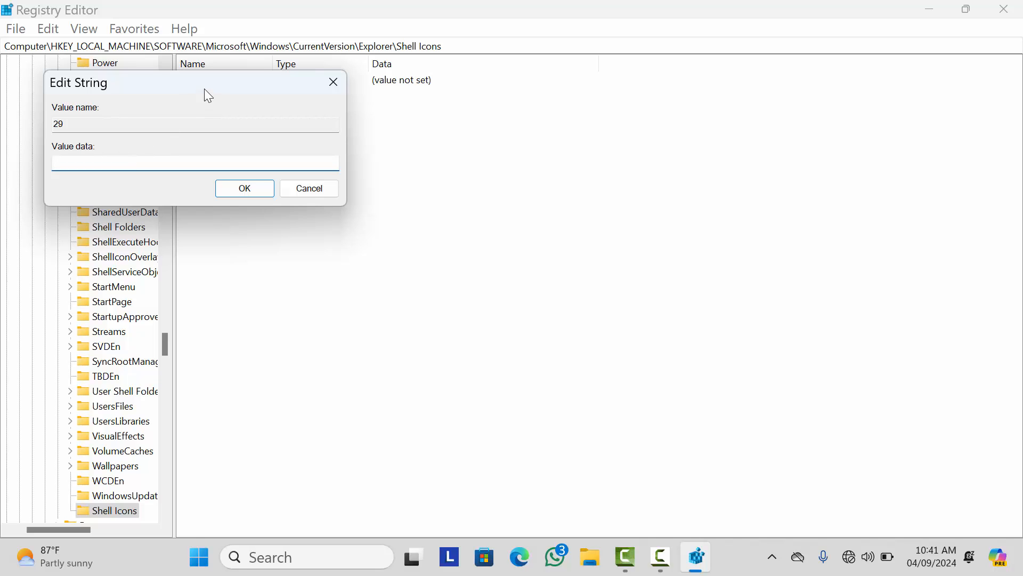
{"action": "left_click_drag", "start_coordinate": [203, 89], "coordinate": [480, 127]}
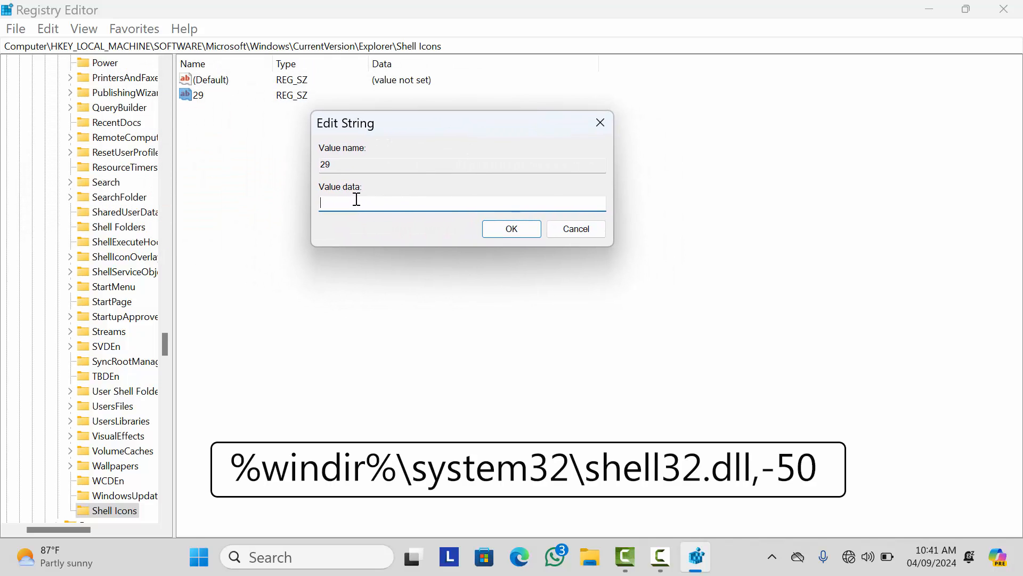
{"action": "type", "text": "%windir%\\system32"}
{"action": "type", "text": "\\shell32.dll,-50"}
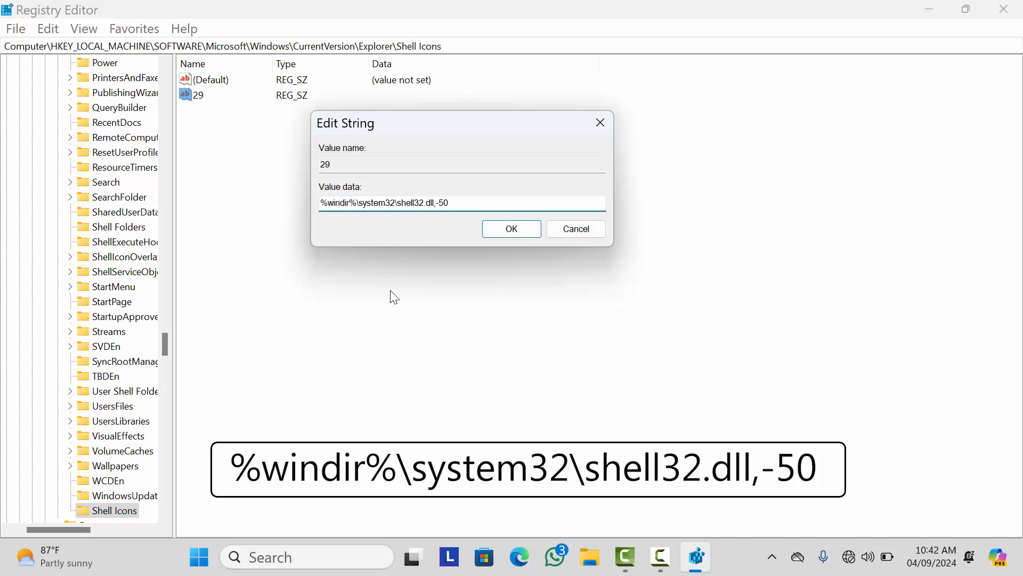
{"action": "left_click", "coordinate": [512, 229]}
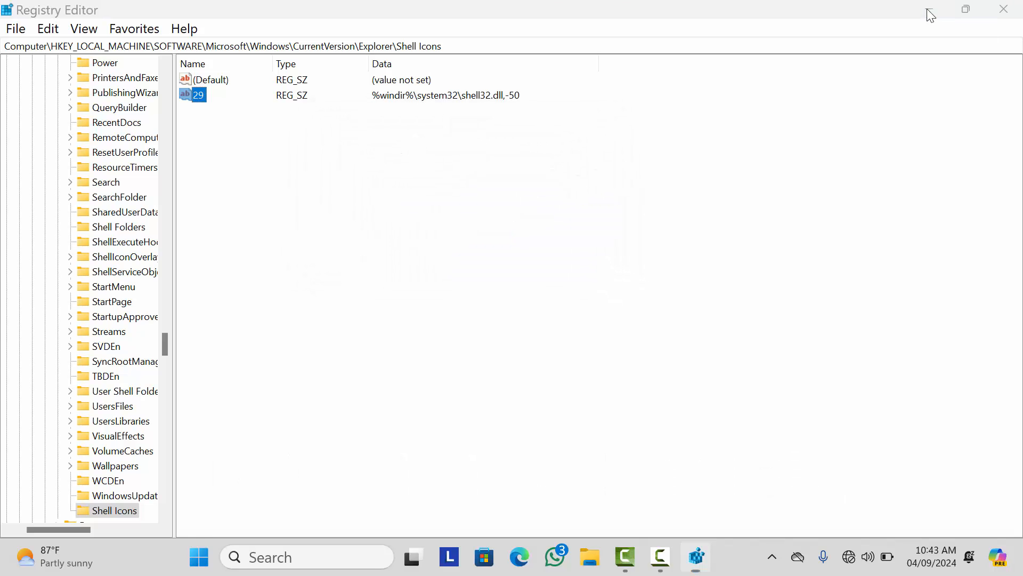
Step: Minimize Registry Editor, restart Windows Explorer from Task Manager, and close Task Manager
{"action": "left_click", "coordinate": [930, 9]}
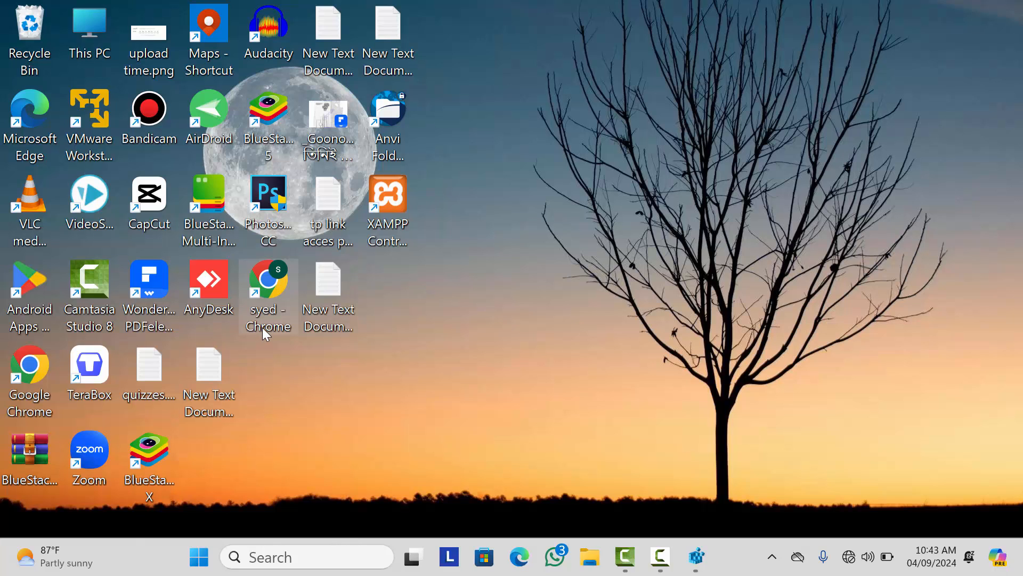
{"action": "key", "text": "ctrl+shift+Escape"}
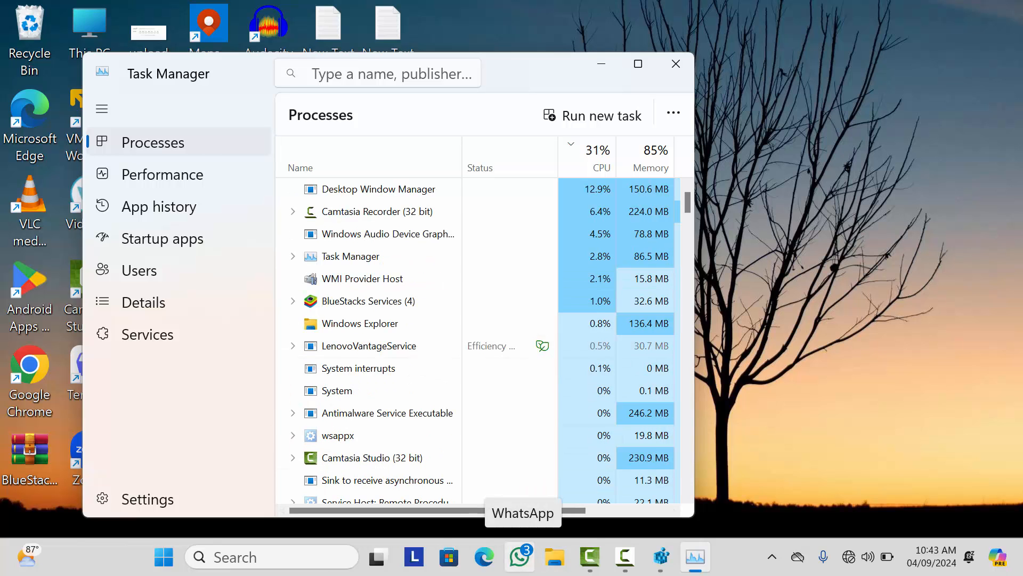
{"action": "left_click", "coordinate": [638, 64]}
{"action": "scroll", "coordinate": [276, 415], "scroll_direction": "down", "scroll_amount": 1}
{"action": "left_click", "coordinate": [276, 415]}
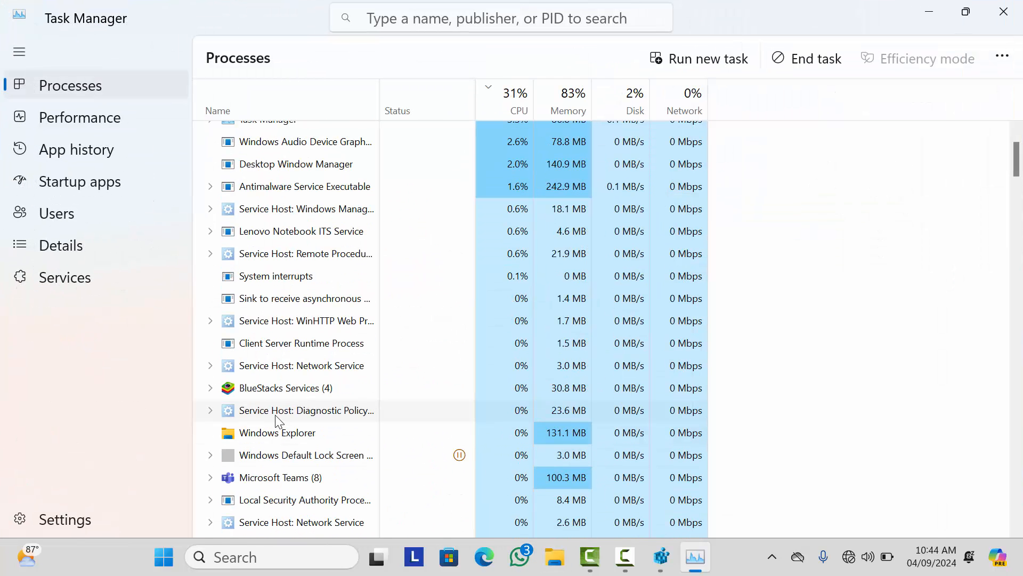
{"action": "right_click", "coordinate": [268, 440]}
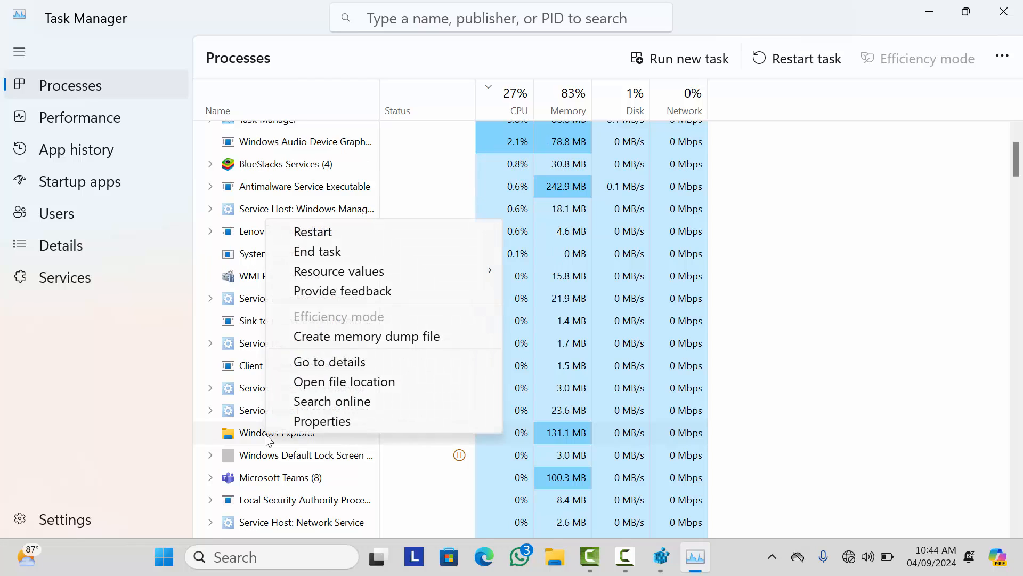
{"action": "left_click", "coordinate": [318, 235]}
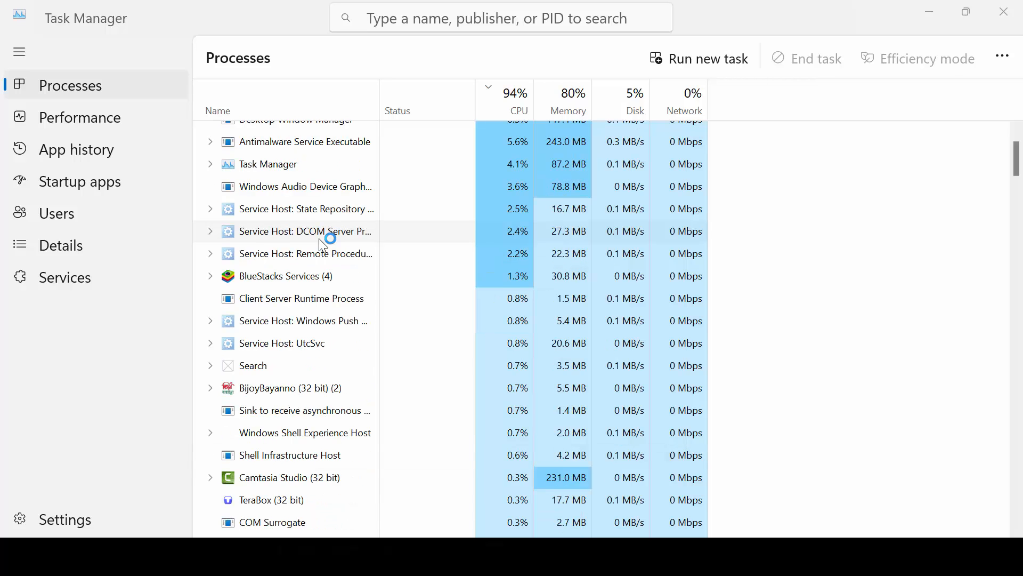
{"action": "left_click", "coordinate": [1014, 8]}
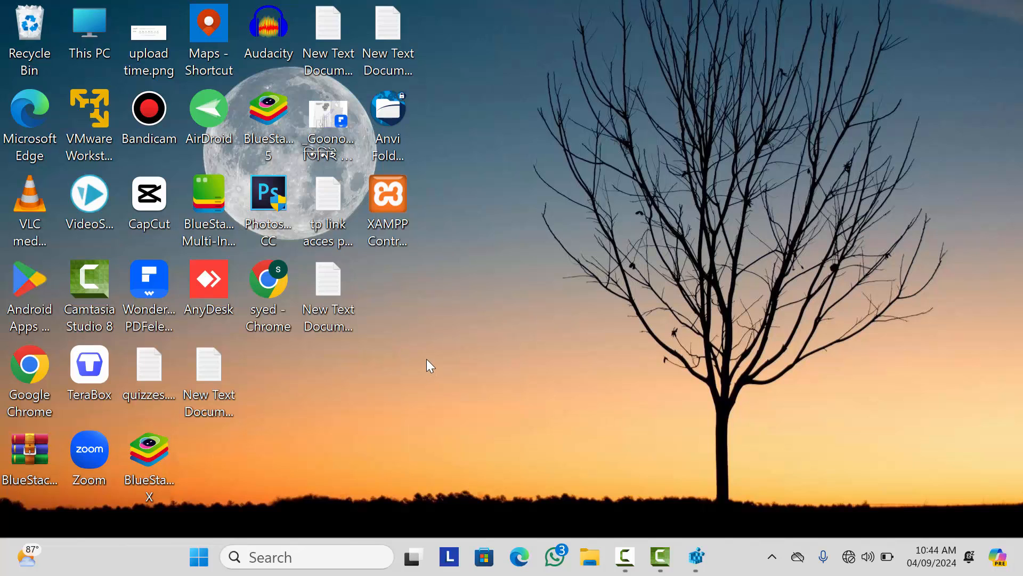
{"action": "left_click_drag", "start_coordinate": [274, 304], "coordinate": [516, 318]}
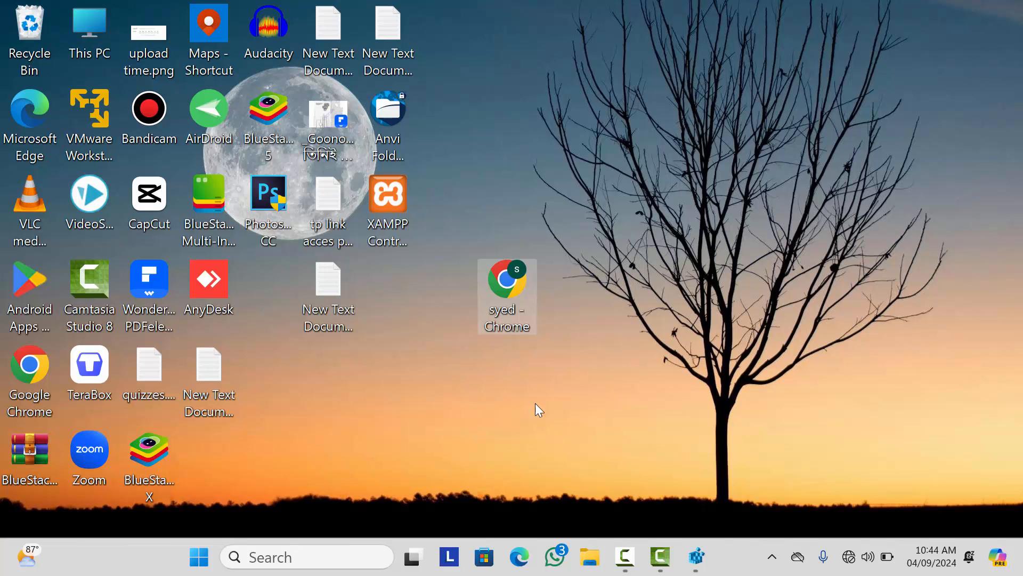
Step: Delete value 29 from Shell Icons, confirming the deletion, then minimize Registry Editor
{"action": "left_click", "coordinate": [698, 558]}
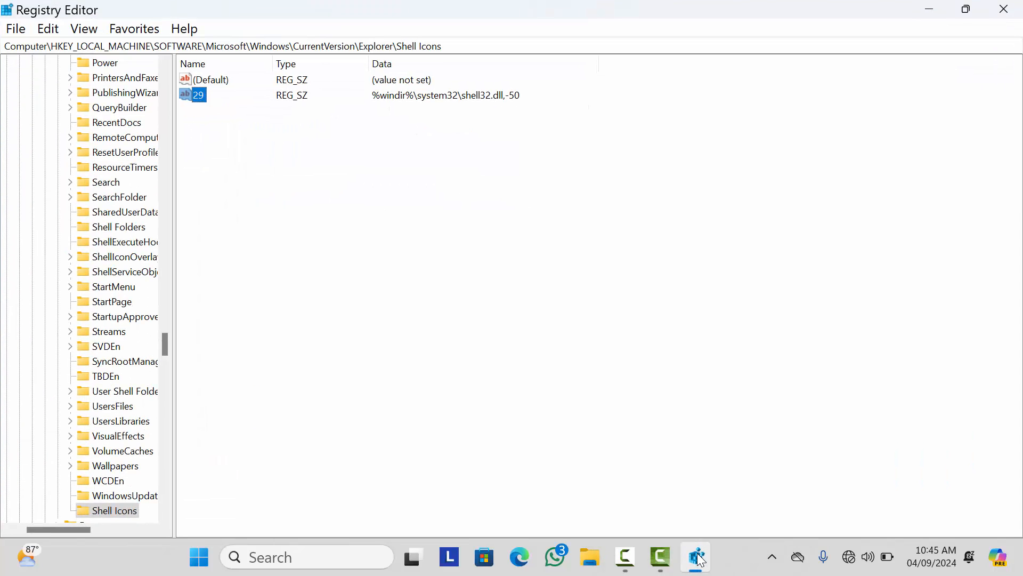
{"action": "right_click", "coordinate": [198, 98]}
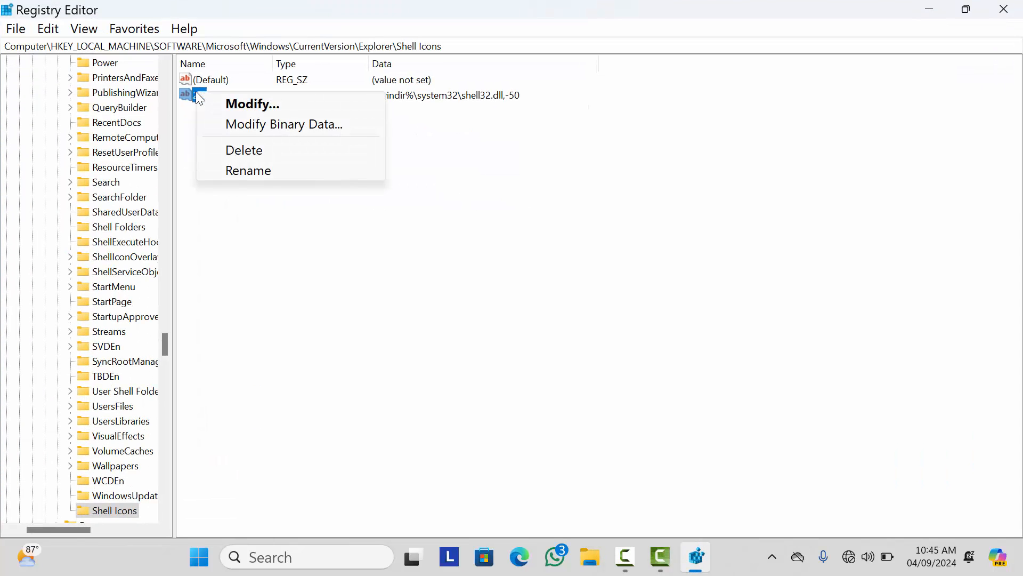
{"action": "left_click", "coordinate": [277, 152]}
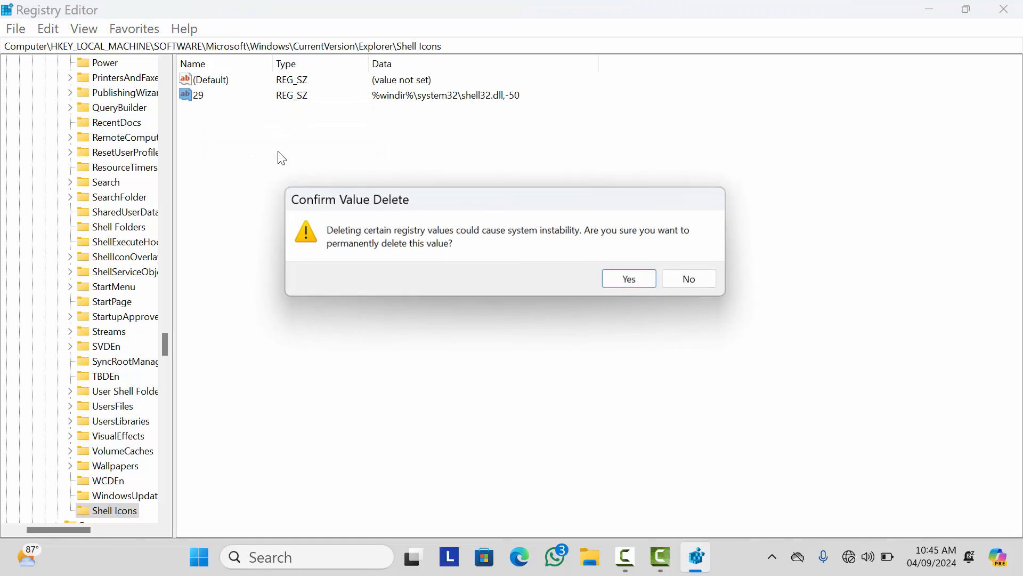
{"action": "left_click", "coordinate": [635, 281]}
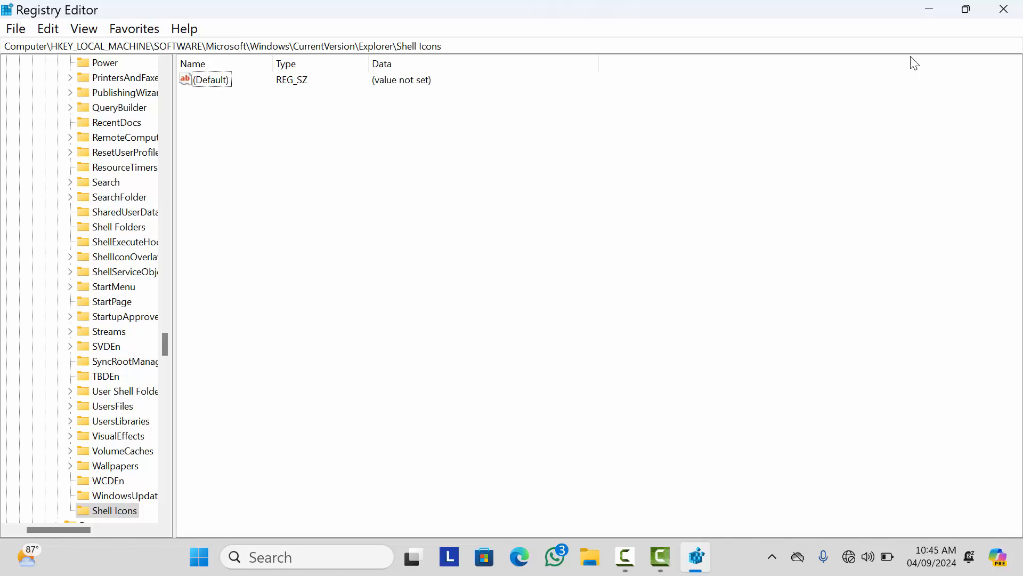
{"action": "left_click", "coordinate": [930, 9]}
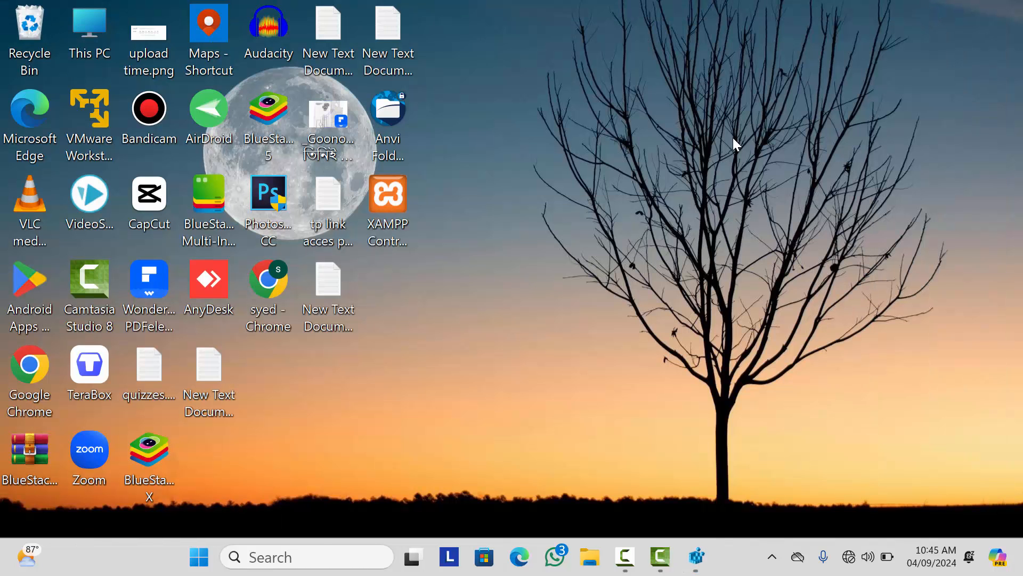
Step: Filter Task Manager for 'windows exp', restart Windows Explorer, and close Task Manager
{"action": "left_click", "coordinate": [298, 554]}
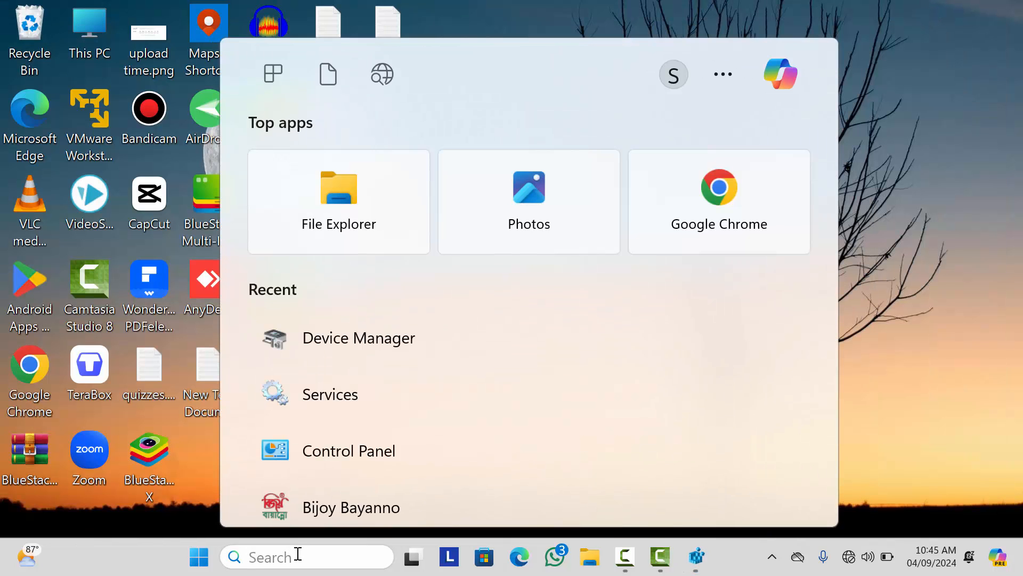
{"action": "key", "text": "ctrl+shift+Escape"}
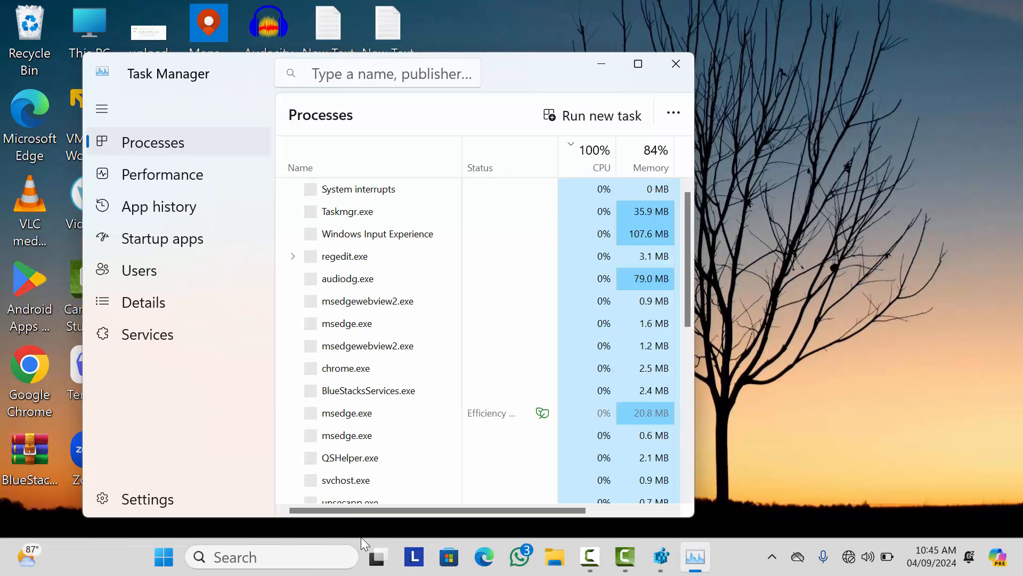
{"action": "left_click", "coordinate": [359, 72]}
{"action": "type", "text": "win"}
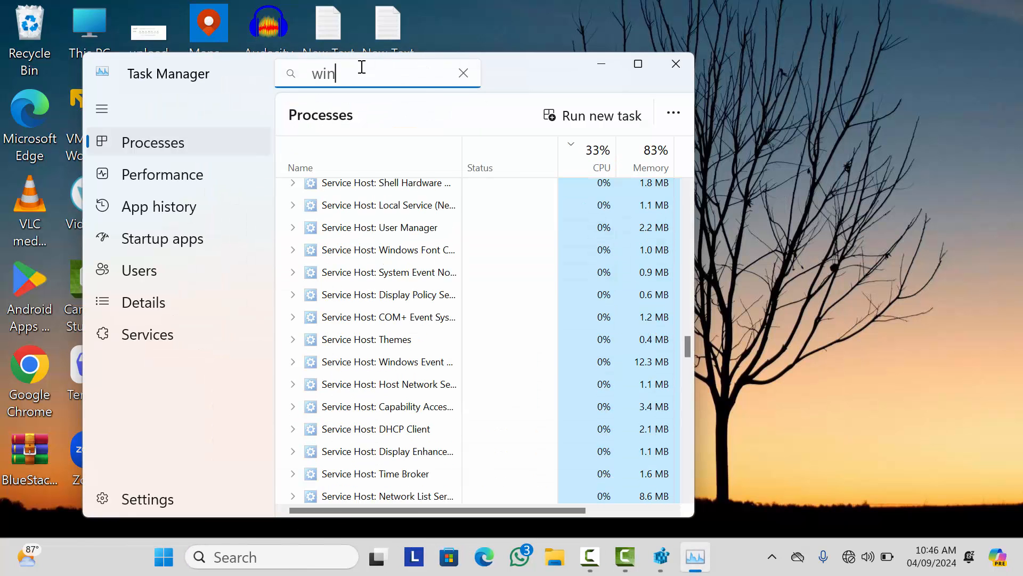
{"action": "type", "text": "dows exp"}
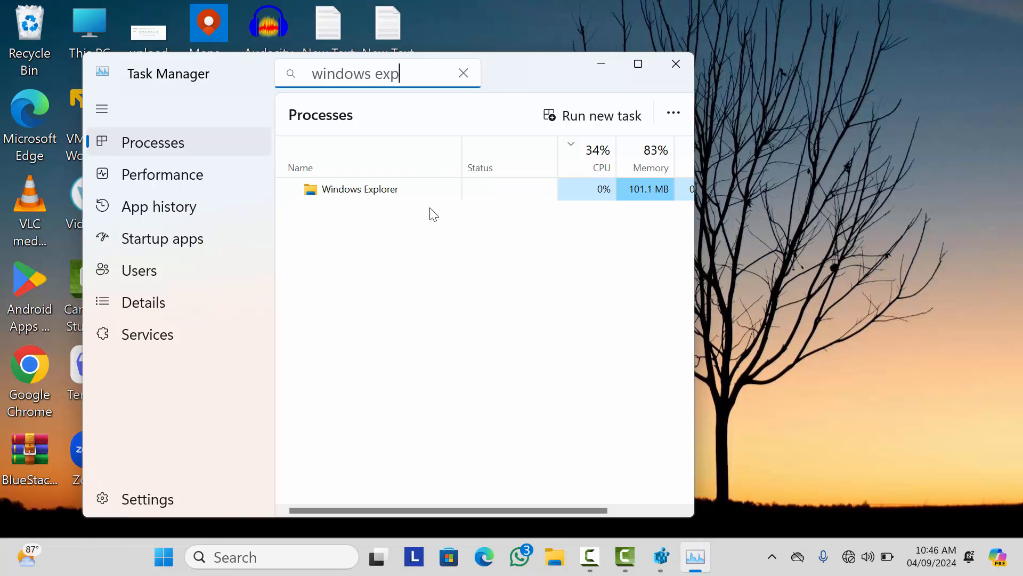
{"action": "right_click", "coordinate": [352, 194]}
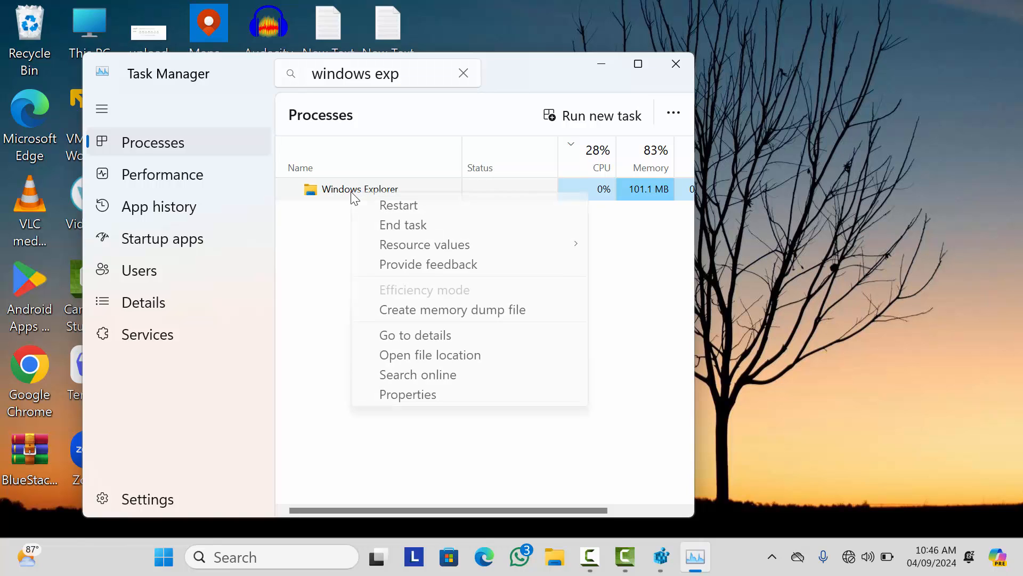
{"action": "left_click", "coordinate": [413, 208]}
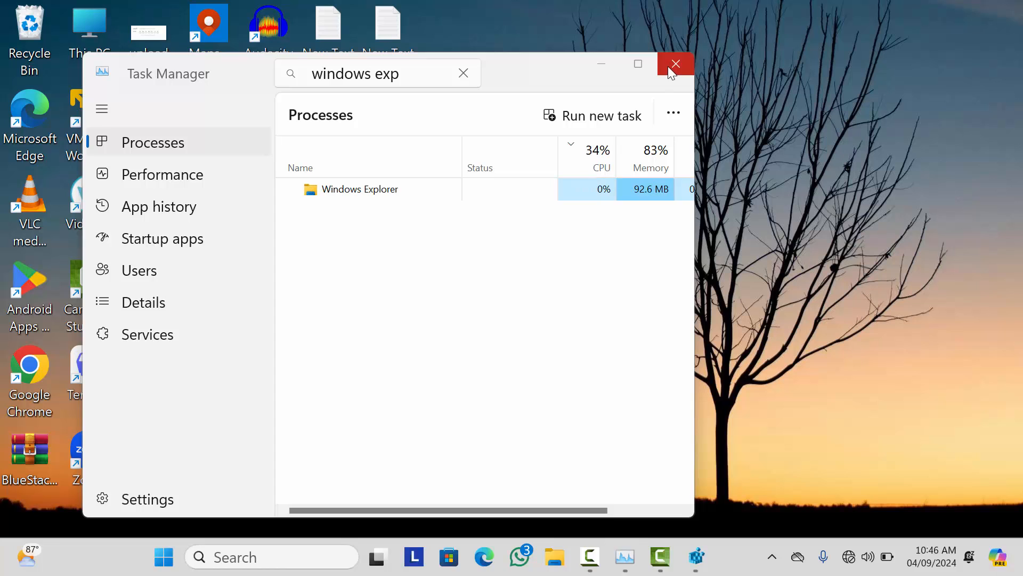
{"action": "left_click", "coordinate": [670, 68]}
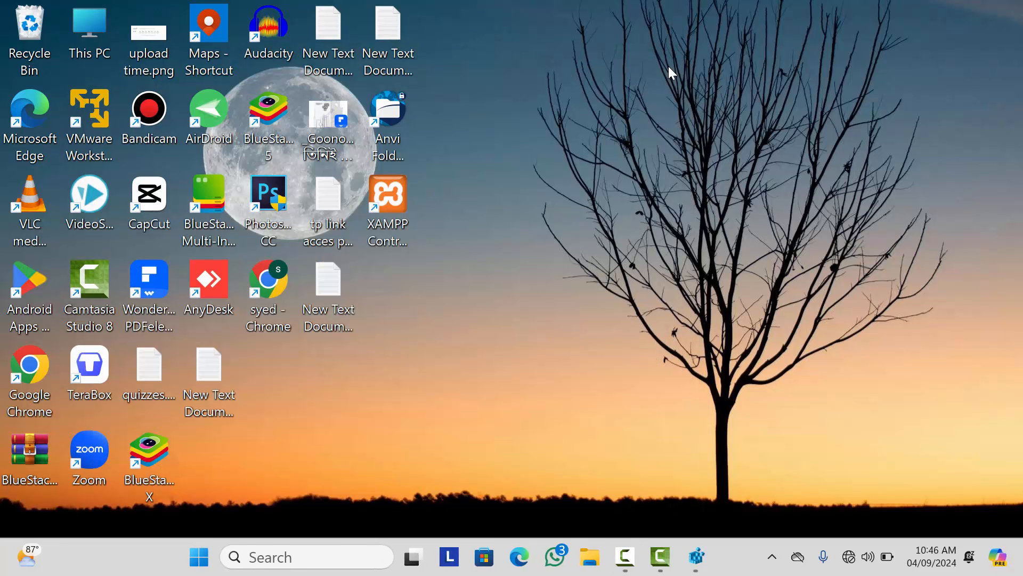